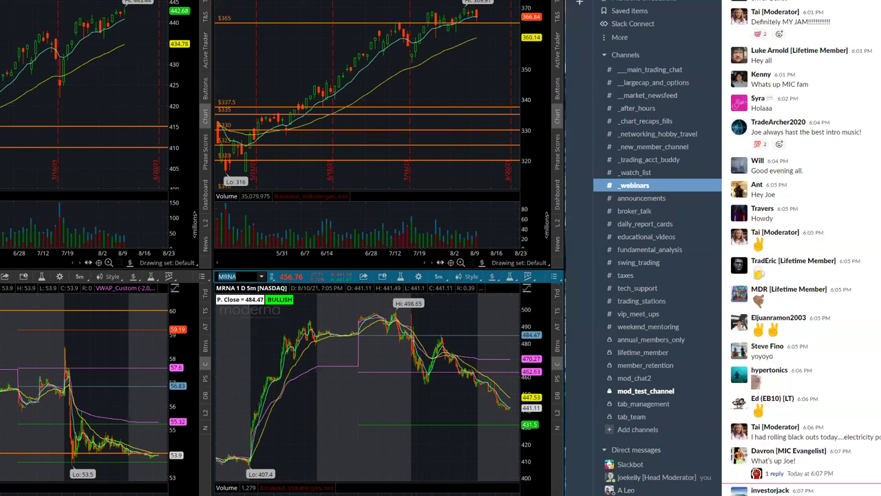
Switch to the browser article on average monthly S&P 500 returns and examine the monthly list and the bar chart for 1980-2018.
{"action": "key", "text": "alt+Tab"}
{"action": "left_click_drag", "start_coordinate": [446, 432], "coordinate": [441, 434]}
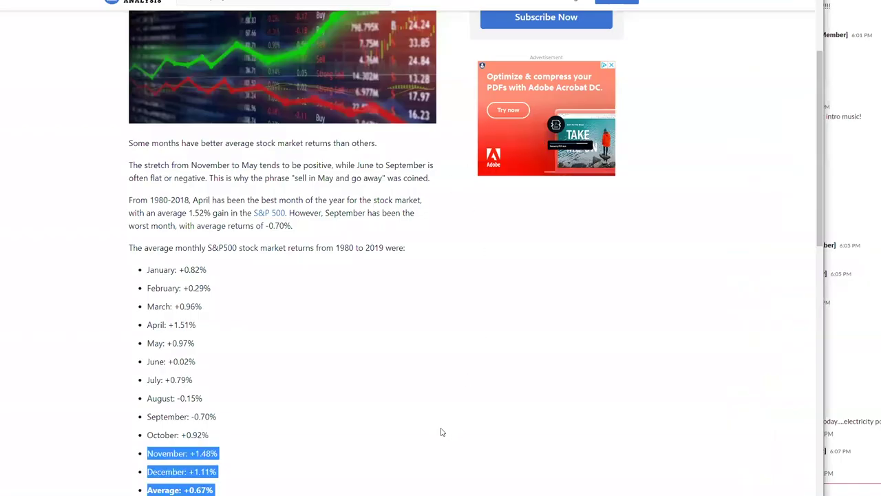
{"action": "left_click", "coordinate": [375, 386]}
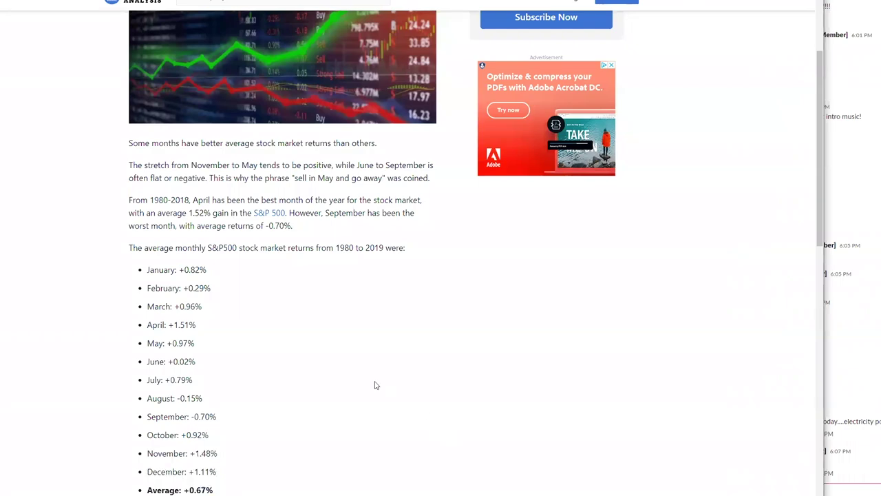
{"action": "scroll", "coordinate": [375, 385], "scroll_direction": "up", "scroll_amount": 4}
{"action": "scroll", "coordinate": [393, 367], "scroll_direction": "down", "scroll_amount": 6}
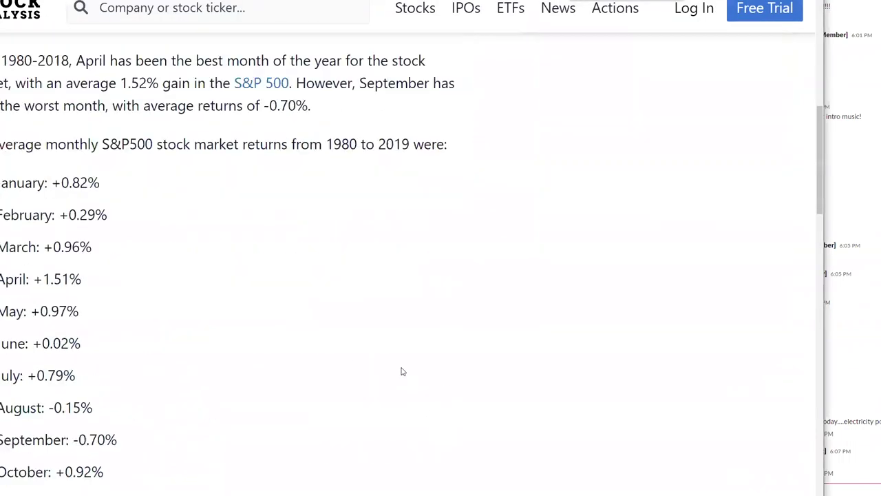
{"action": "scroll", "coordinate": [407, 376], "scroll_direction": "up", "scroll_amount": 2}
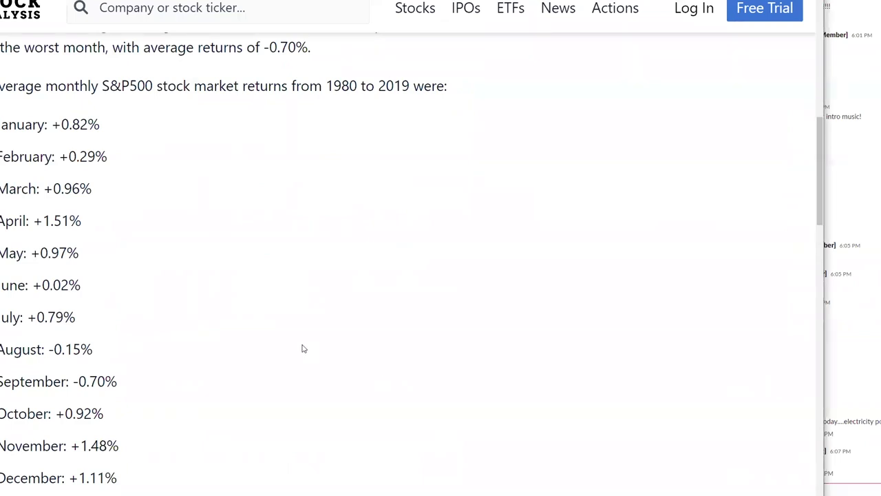
{"action": "scroll", "coordinate": [296, 348], "scroll_direction": "down", "scroll_amount": 5}
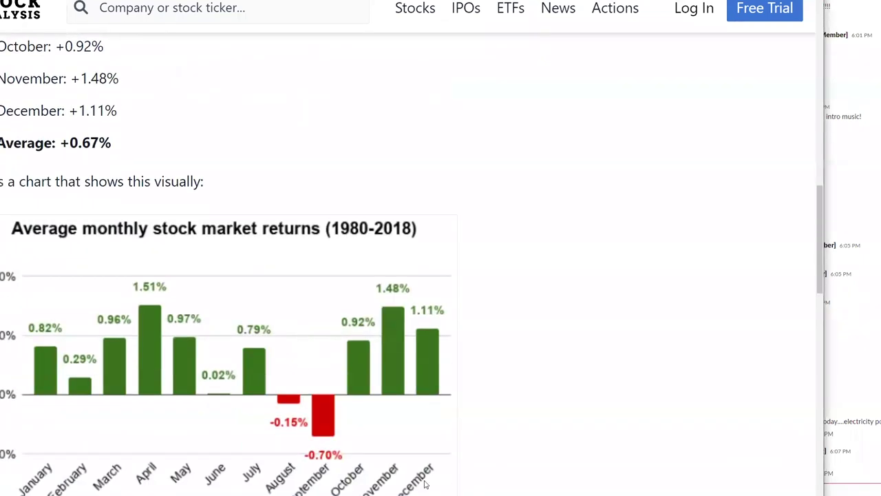
{"action": "scroll", "coordinate": [455, 437], "scroll_direction": "down", "scroll_amount": 1}
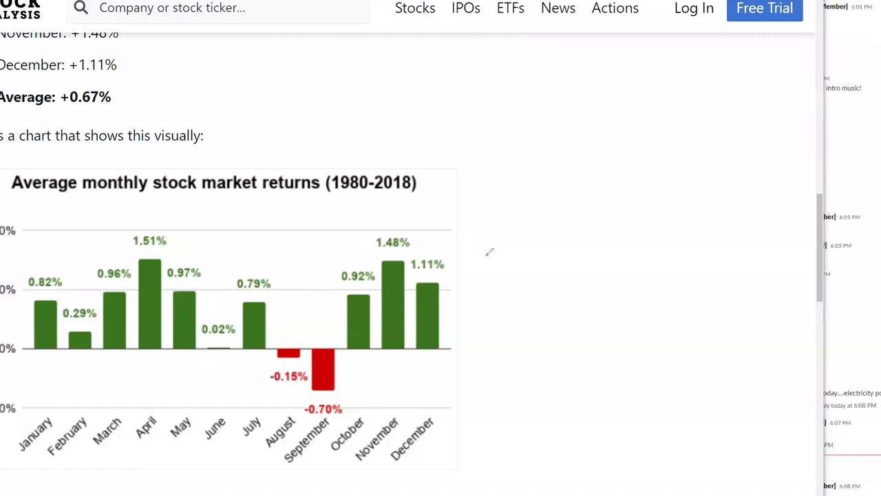
Outline the June bar and the August and September bars in red on the returns chart, and clear the annotations.
{"action": "mouse_move", "coordinate": [201, 355]}
{"action": "left_mouse_down"}
{"action": "mouse_move", "coordinate": [200, 340]}
{"action": "mouse_move", "coordinate": [234, 314]}
{"action": "mouse_move", "coordinate": [244, 378]}
{"action": "mouse_move", "coordinate": [202, 384]}
{"action": "mouse_move", "coordinate": [200, 348]}
{"action": "left_mouse_up"}
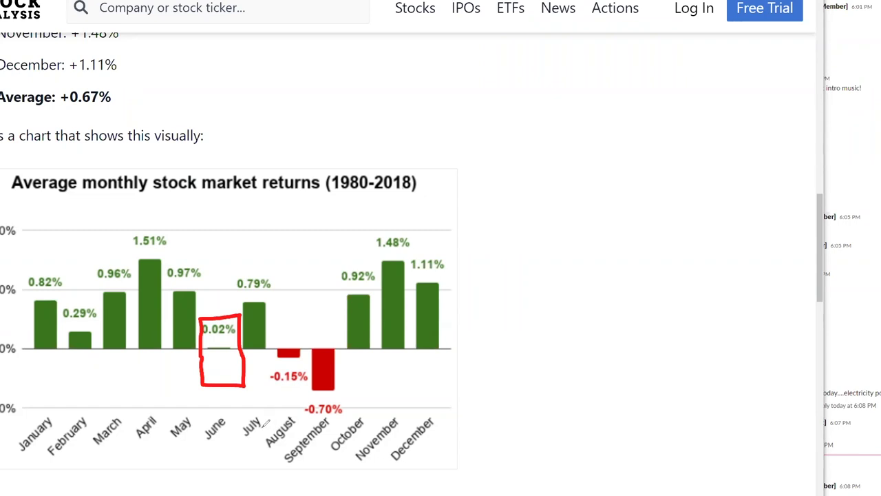
{"action": "mouse_move", "coordinate": [265, 424]}
{"action": "left_mouse_down"}
{"action": "mouse_move", "coordinate": [270, 469]}
{"action": "mouse_move", "coordinate": [337, 458]}
{"action": "mouse_move", "coordinate": [342, 338]}
{"action": "mouse_move", "coordinate": [330, 283]}
{"action": "mouse_move", "coordinate": [282, 283]}
{"action": "mouse_move", "coordinate": [272, 292]}
{"action": "mouse_move", "coordinate": [268, 432]}
{"action": "left_mouse_up"}
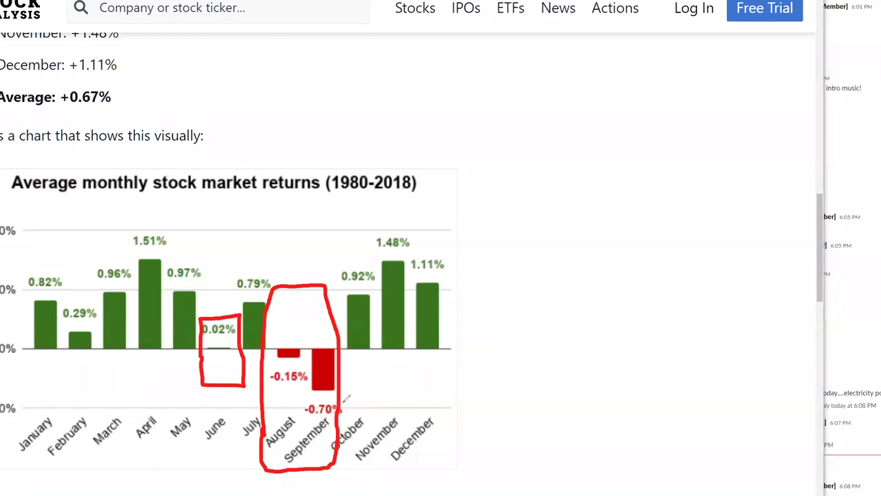
{"action": "left_click_drag", "start_coordinate": [342, 407], "coordinate": [359, 394]}
{"action": "key", "text": "Escape"}
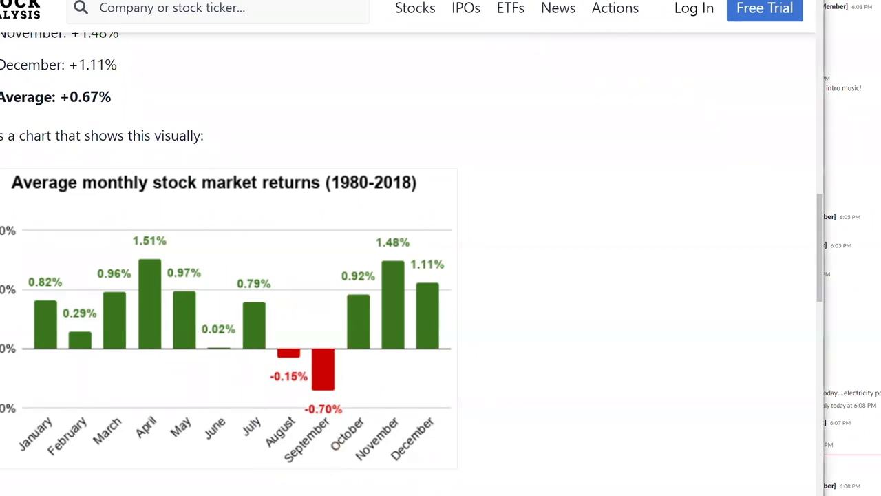
Switch back to thinkorswim and choose another preset time frame for the upper 3 M : 1D chart.
{"action": "key", "text": "alt+Tab"}
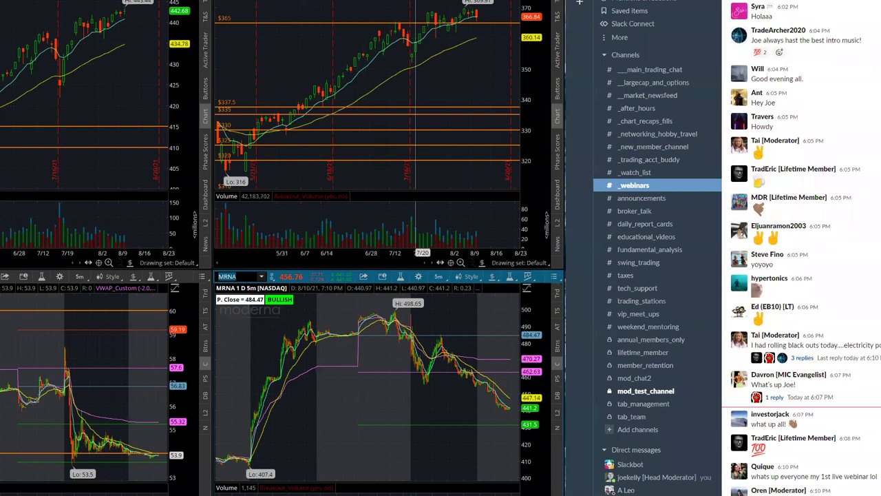
{"action": "left_click", "coordinate": [413, 2]}
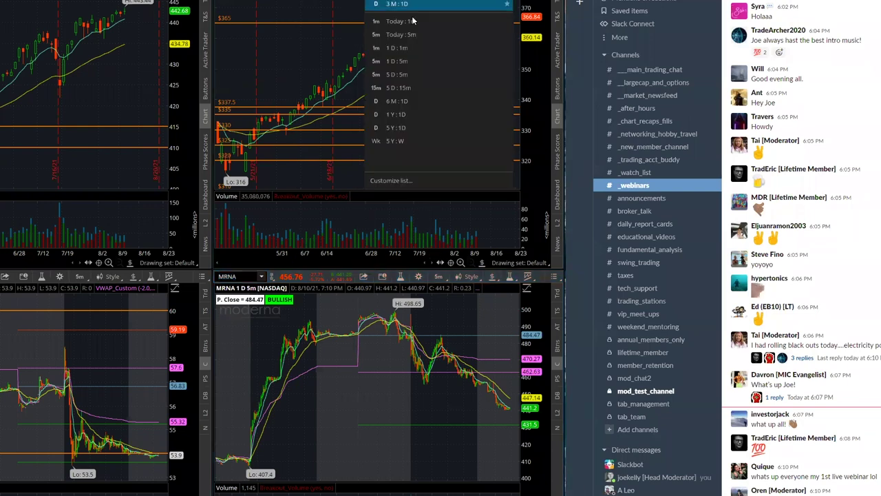
{"action": "left_click", "coordinate": [420, 62]}
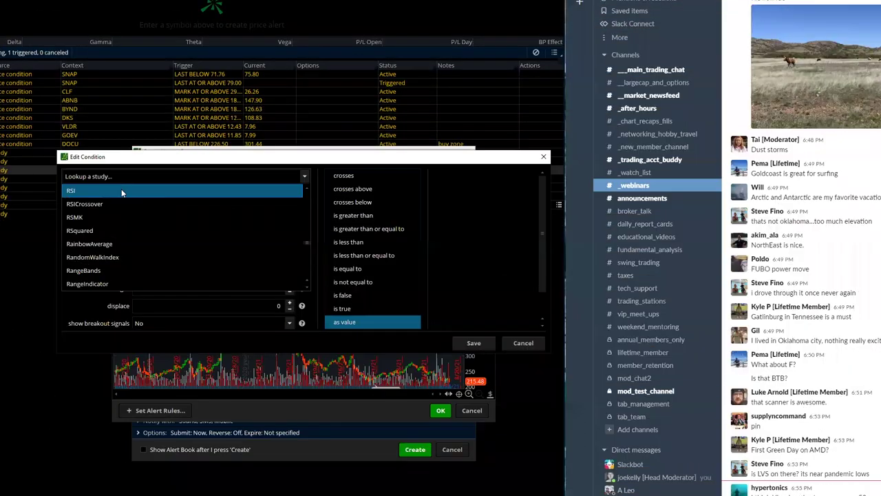
Choose the RSI study as the basis of the alert condition, replacing the mistakenly picked RSICrossover.
{"action": "left_click", "coordinate": [121, 188]}
{"action": "left_click", "coordinate": [123, 176]}
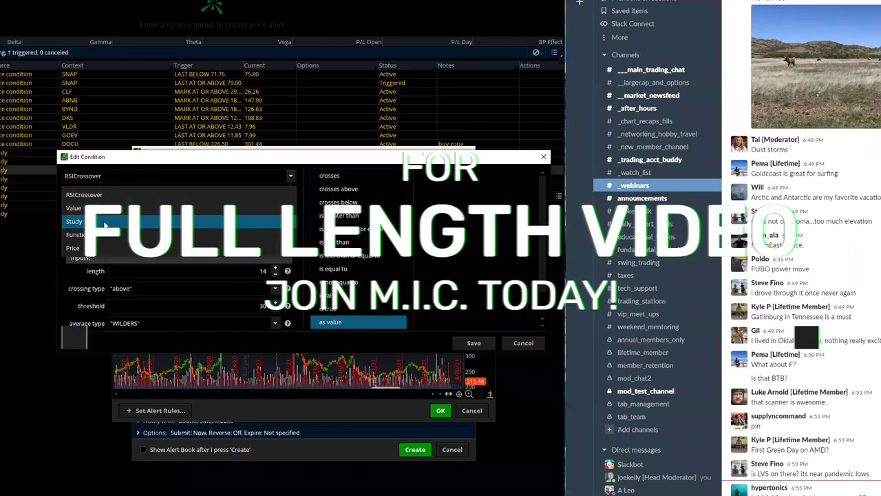
{"action": "left_click", "coordinate": [102, 237]}
{"action": "left_click", "coordinate": [104, 191]}
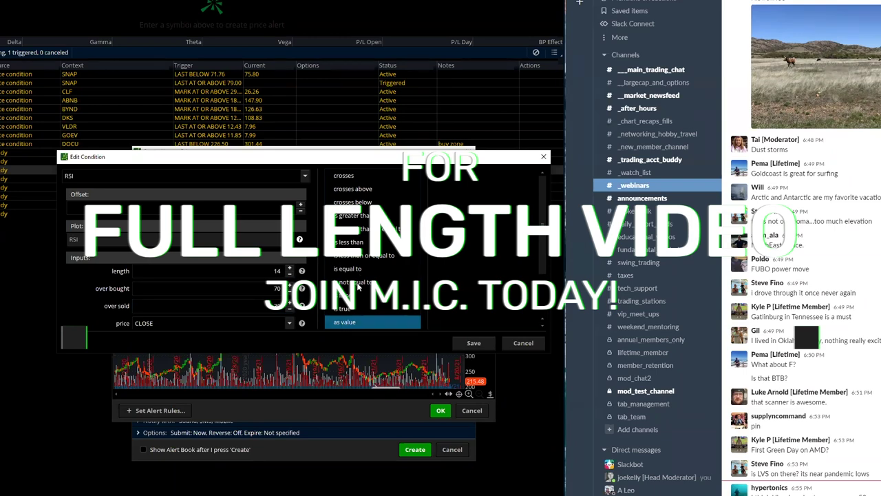
Set the RSI condition to "is less than or equal to" a value of 31.
{"action": "left_click", "coordinate": [361, 256]}
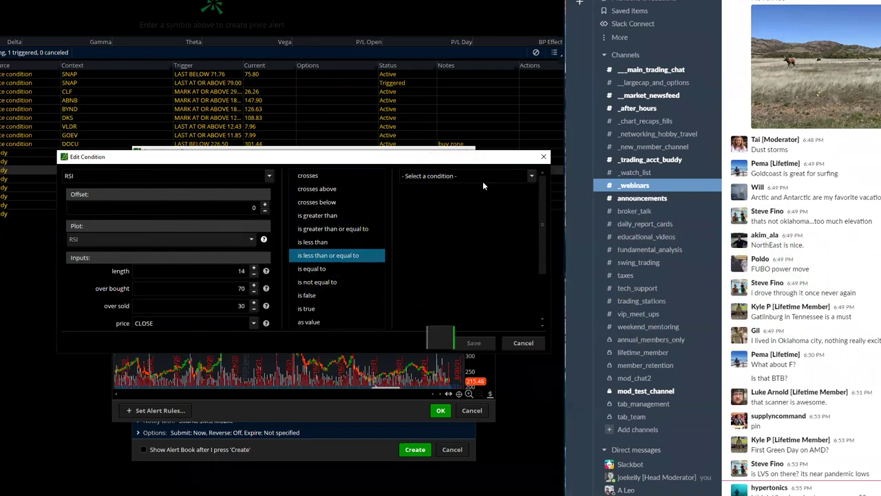
{"action": "left_click", "coordinate": [500, 178]}
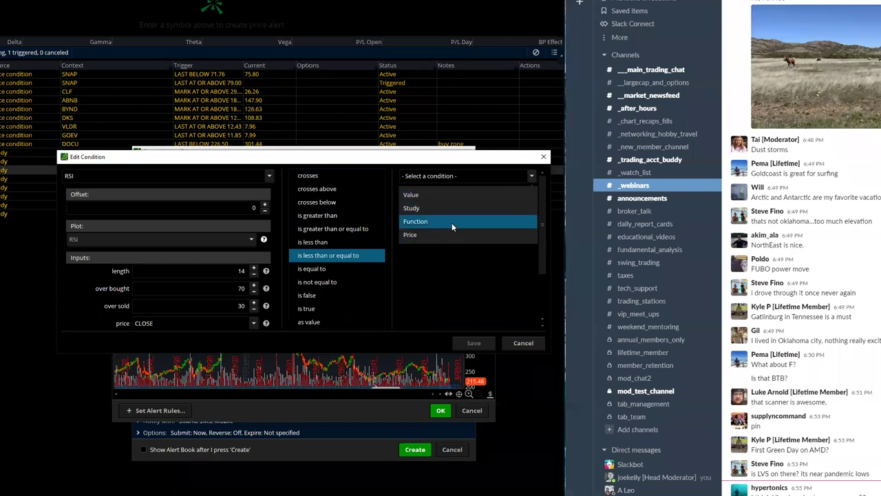
{"action": "left_click", "coordinate": [448, 195]}
{"action": "double_click", "coordinate": [492, 196]}
{"action": "type", "text": "31"}
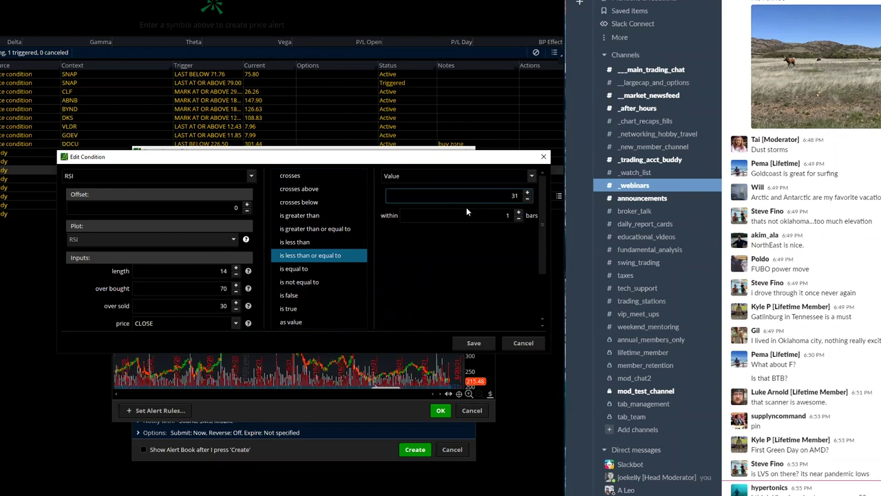
Save the RSI condition, accept the study alert setup and create the alert for SPOT.
{"action": "left_click", "coordinate": [481, 342]}
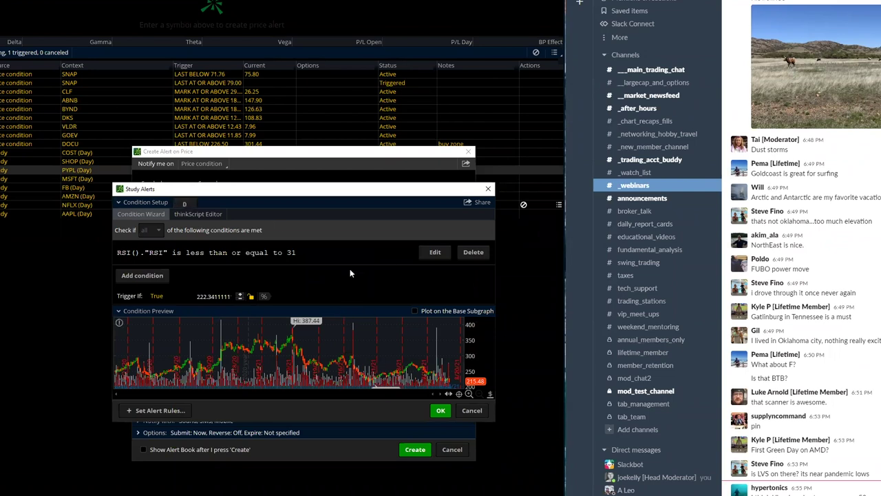
{"action": "left_click", "coordinate": [438, 410]}
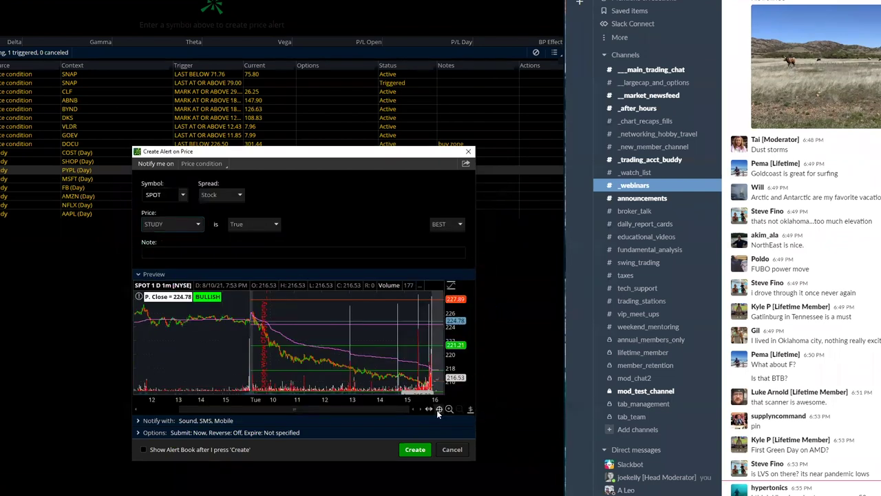
{"action": "left_click", "coordinate": [415, 450]}
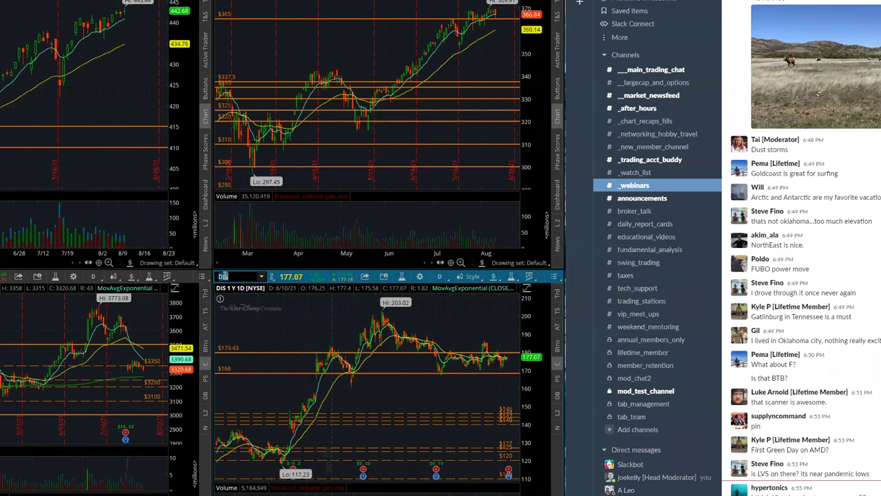
Load UBER into the one-year daily chart that shows DIS.
{"action": "left_click", "coordinate": [223, 276]}
{"action": "type", "text": "UBER"}
{"action": "key", "text": "Return"}
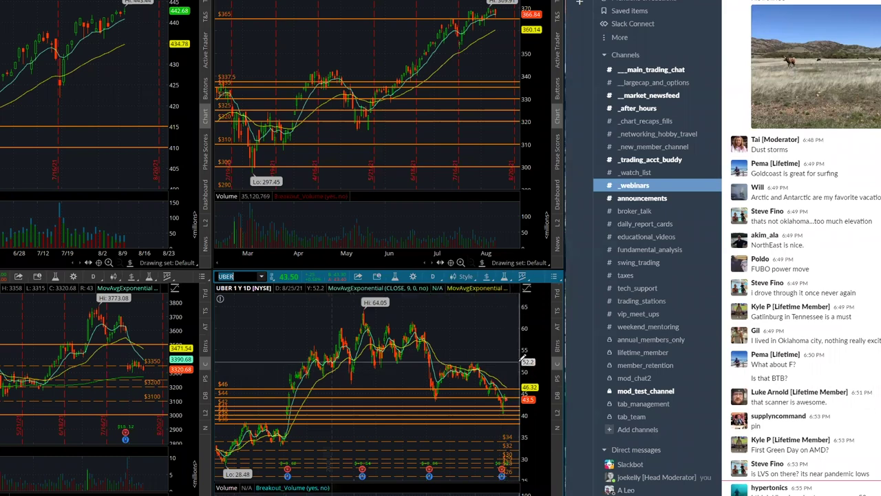
Draw a horizontal price level at about 49.89 on the UBER chart and set its value to 50.
{"action": "left_click", "coordinate": [384, 370]}
{"action": "left_click_drag", "start_coordinate": [384, 370], "coordinate": [384, 372]}
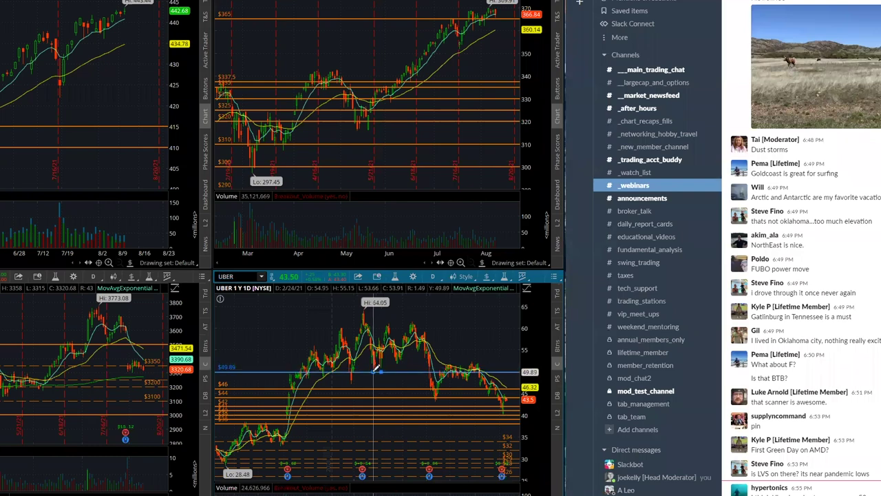
{"action": "right_click", "coordinate": [389, 371]}
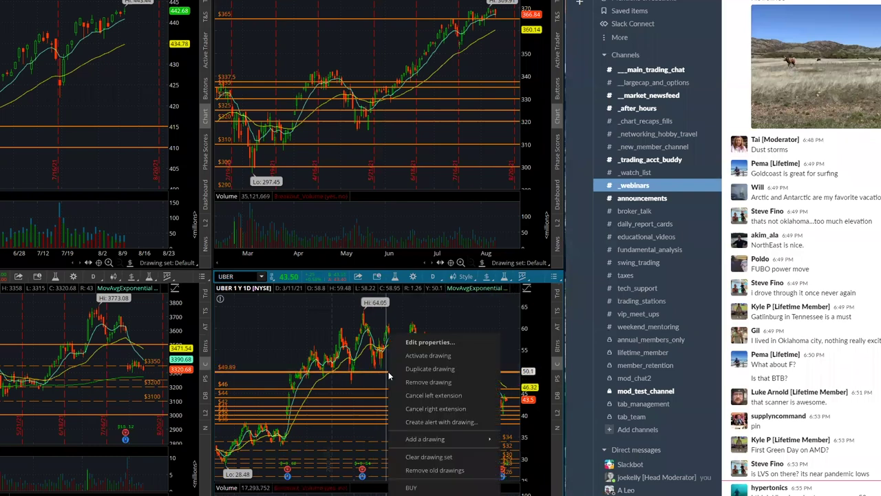
{"action": "left_click", "coordinate": [423, 343]}
{"action": "left_click", "coordinate": [128, 230]}
{"action": "left_click_drag", "start_coordinate": [114, 228], "coordinate": [59, 230]}
{"action": "type", "text": "50"}
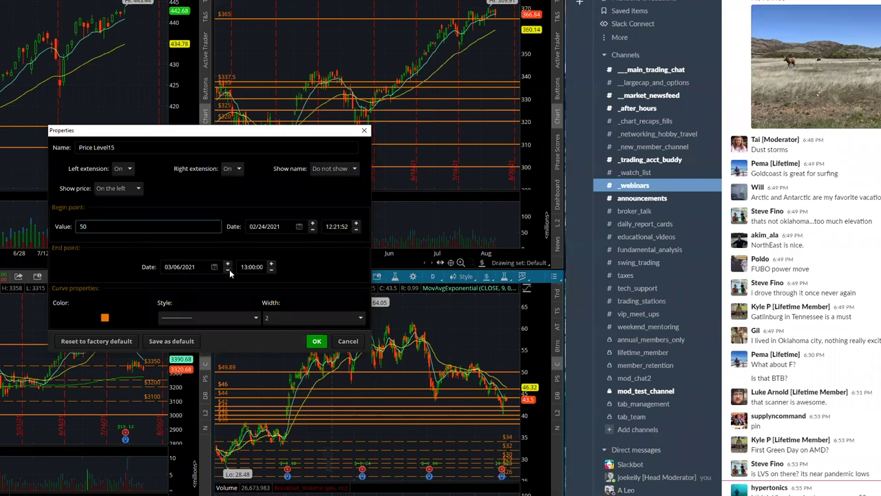
{"action": "left_click", "coordinate": [316, 341]}
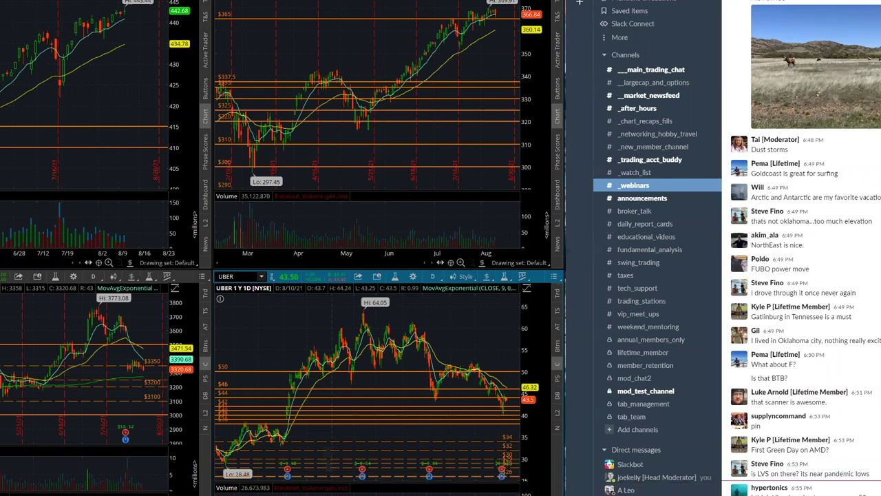
Load PYPL into the one-year daily chart in place of UBER and examine its recent daily candles.
{"action": "scroll", "coordinate": [432, 470], "scroll_direction": "up", "scroll_amount": 3}
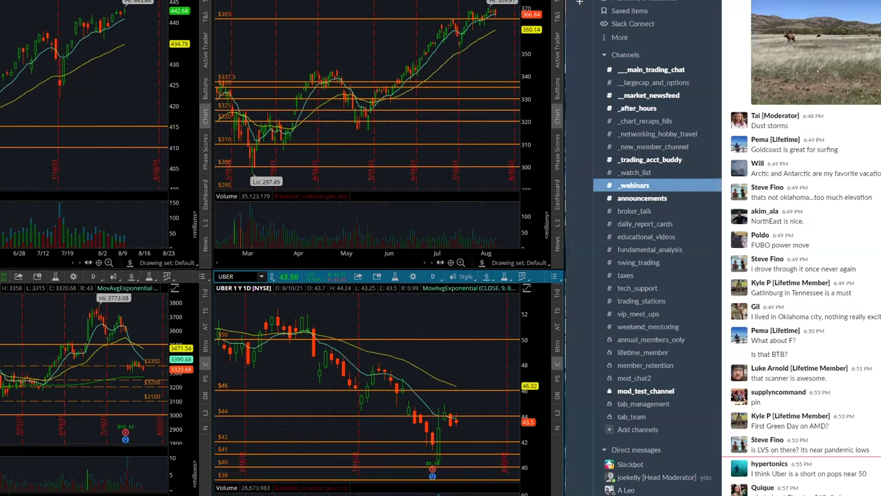
{"action": "scroll", "coordinate": [378, 386], "scroll_direction": "down", "scroll_amount": 3}
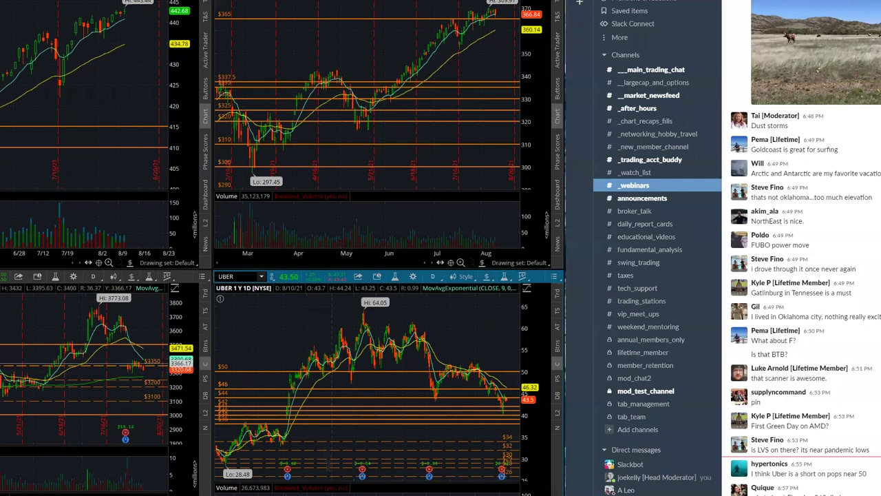
{"action": "left_click", "coordinate": [233, 276]}
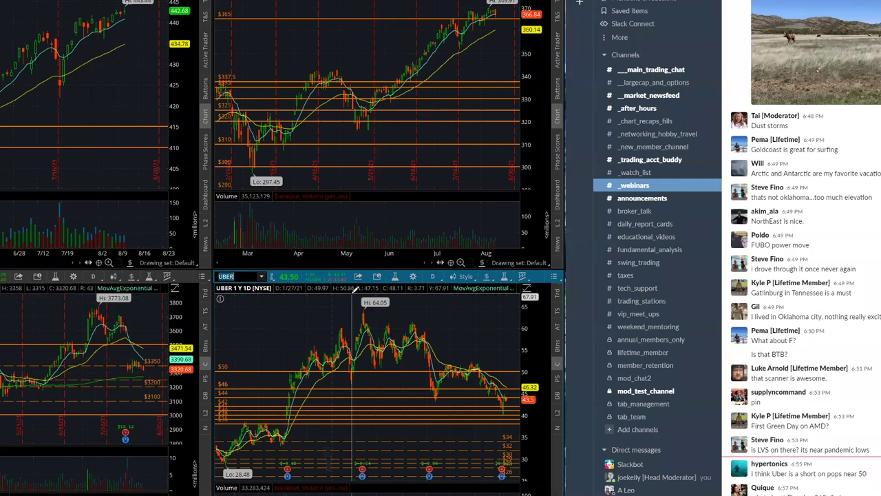
{"action": "type", "text": "PYPL"}
{"action": "key", "text": "Return"}
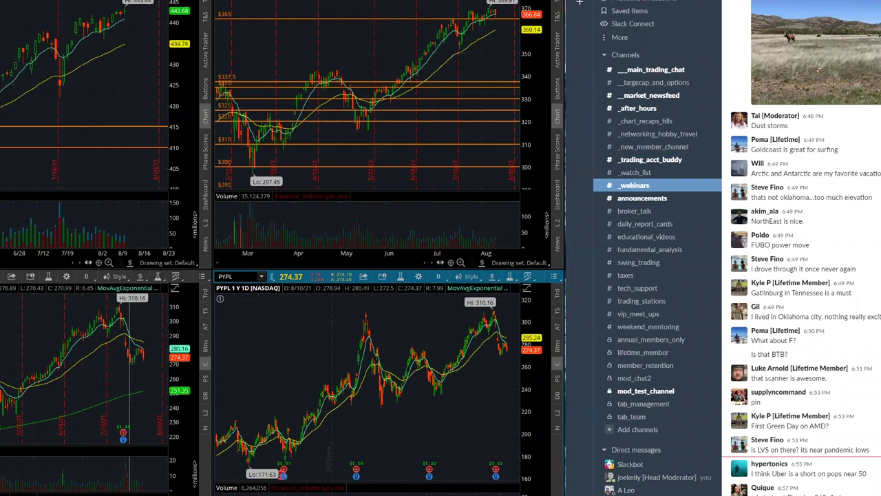
{"action": "left_click_drag", "start_coordinate": [129, 413], "coordinate": [100, 420]}
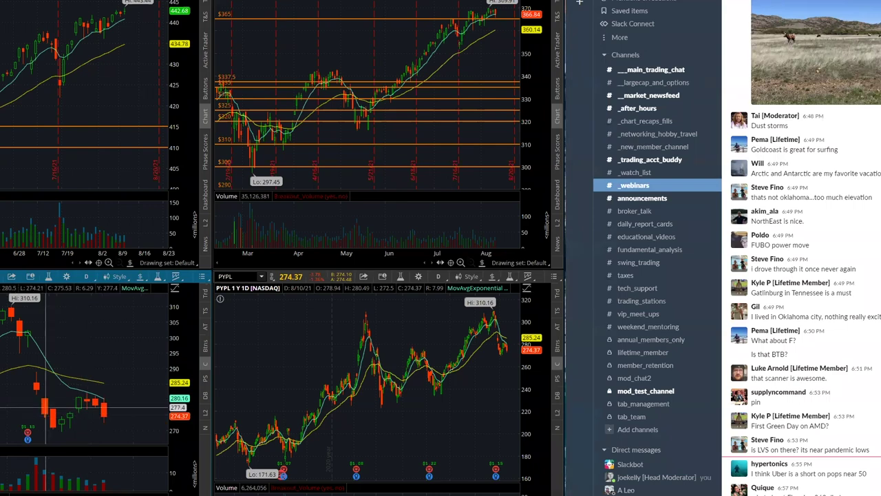
{"action": "scroll", "coordinate": [83, 365], "scroll_direction": "down", "scroll_amount": 5}
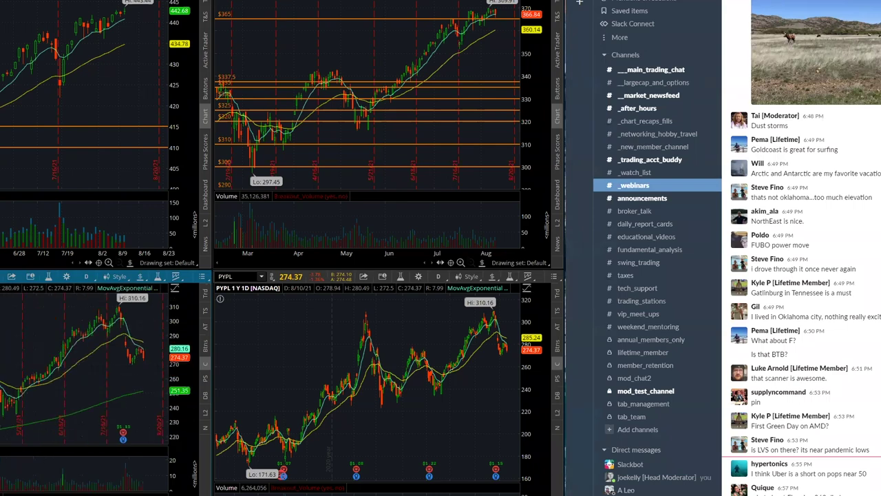